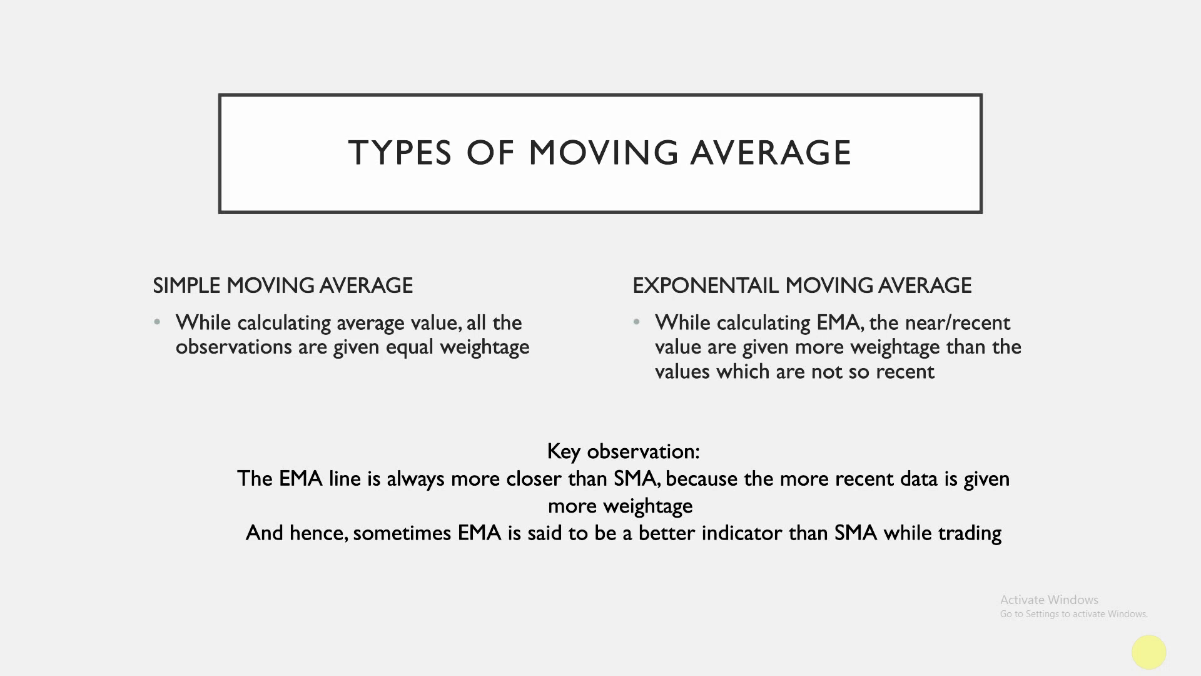
Leave the Types of Moving Average slideshow and switch to the Kite NIFTY 50 chart in Firefox.
key("alt+Tab")
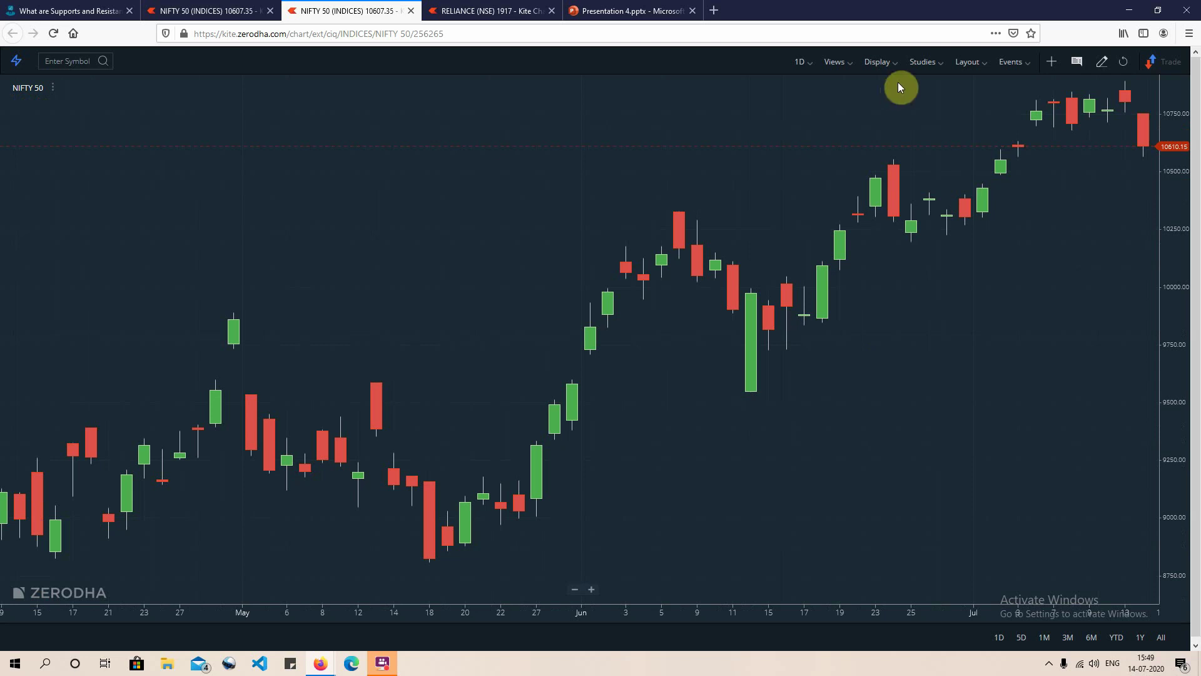
Add a red 20-period moving average to the NIFTY 50 chart.
left_click(929, 76)
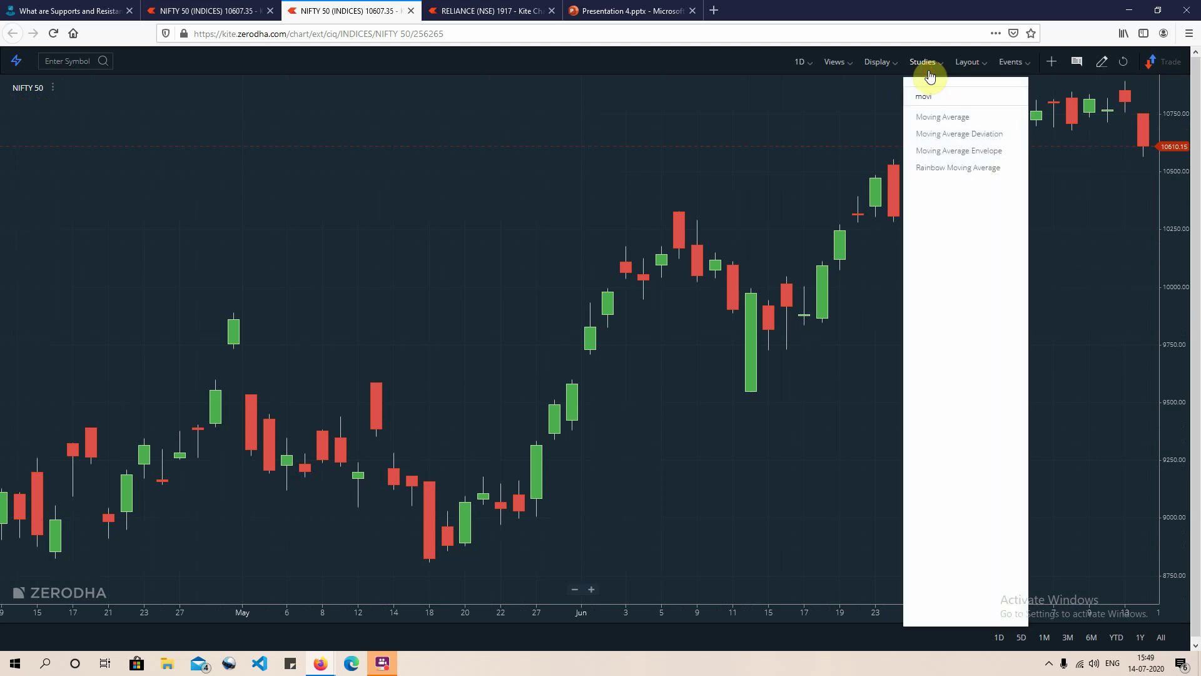
left_click(941, 127)
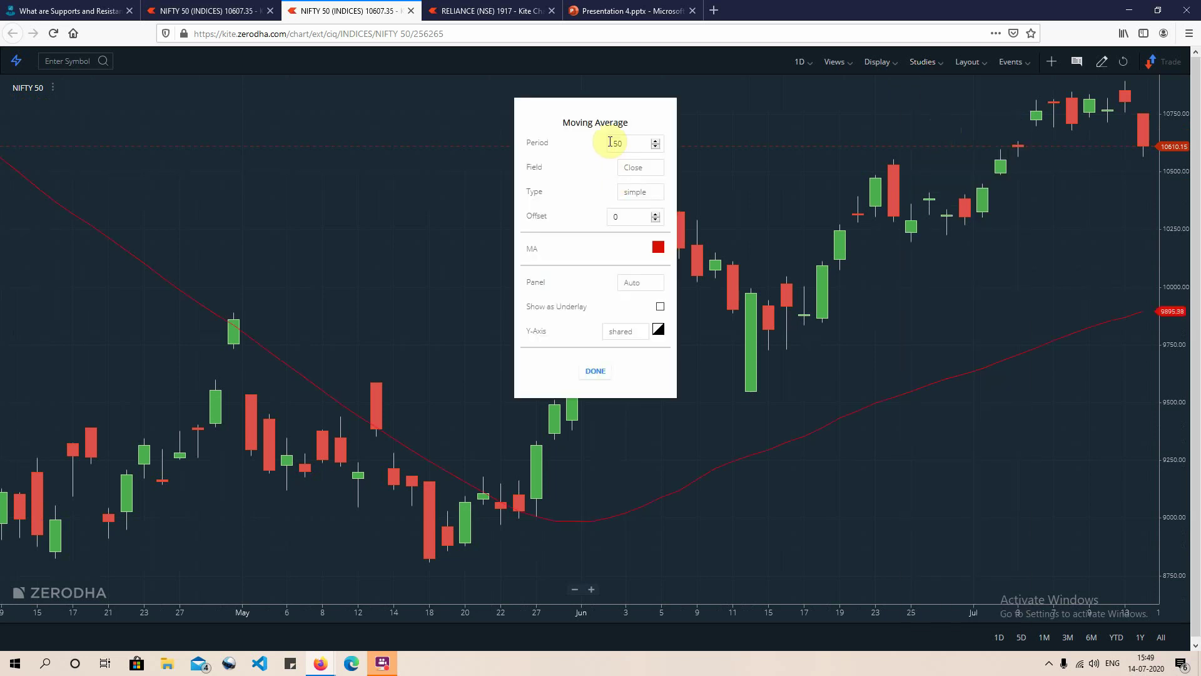
left_click_drag(626, 143, 583, 142)
type("20")
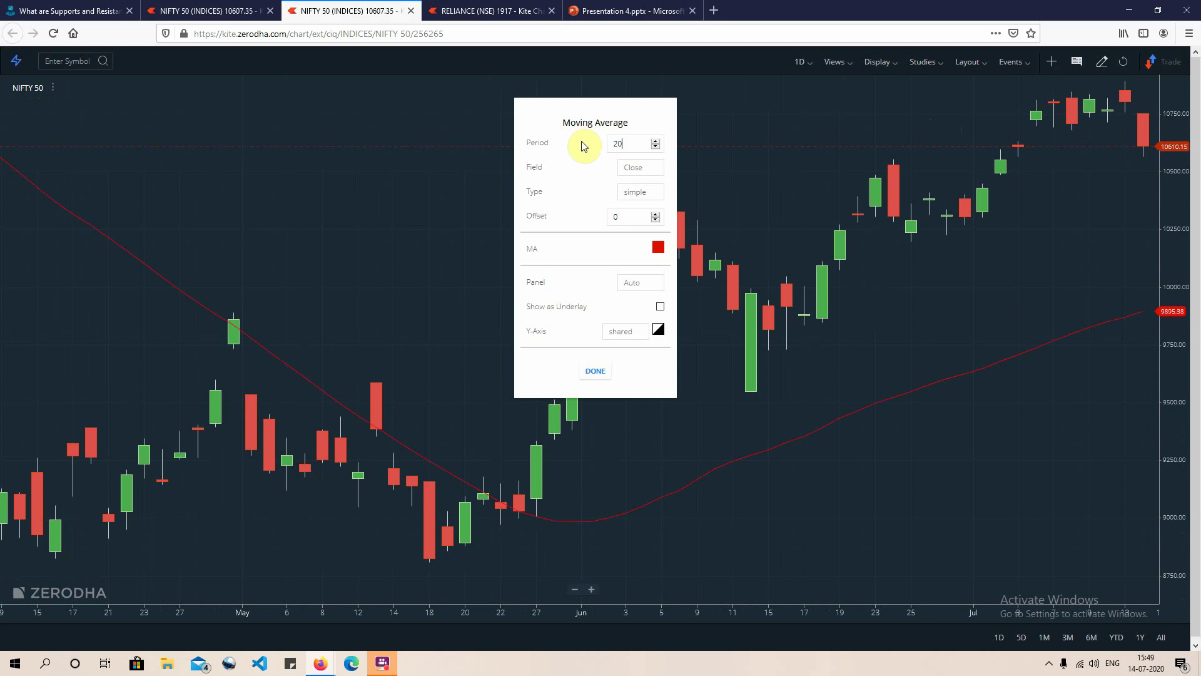
left_click(595, 374)
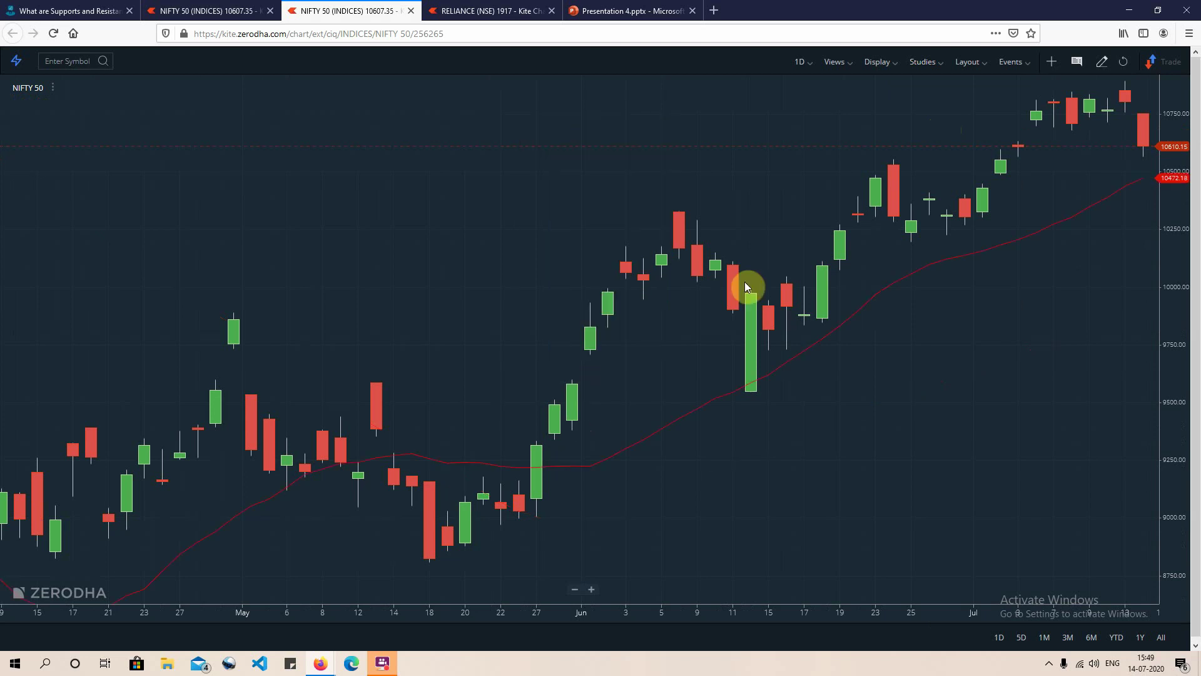
Add a second moving average with period 50 coloured yellow.
left_click(922, 73)
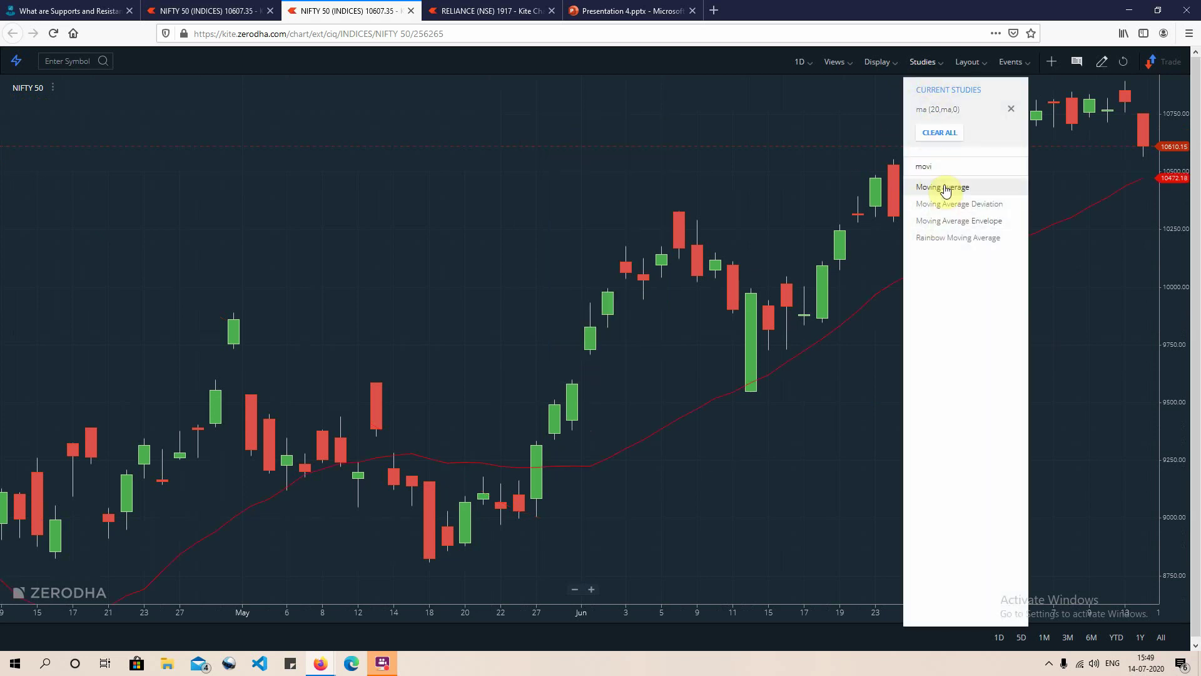
left_click(943, 187)
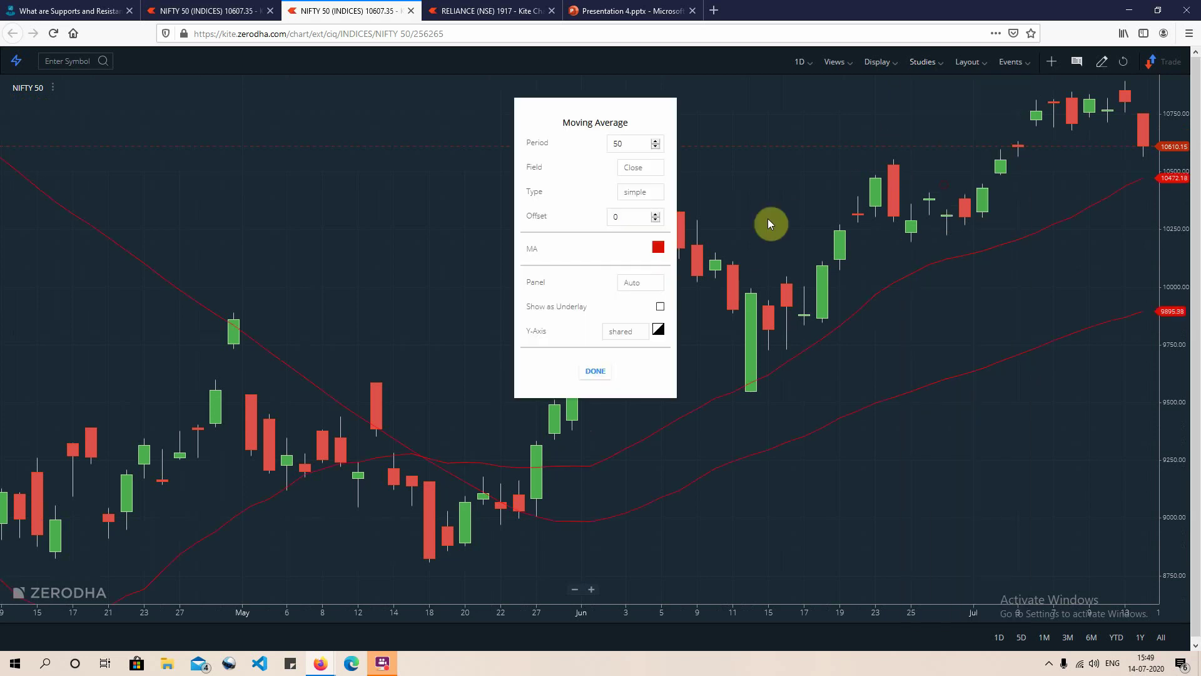
left_click(658, 246)
left_click(714, 297)
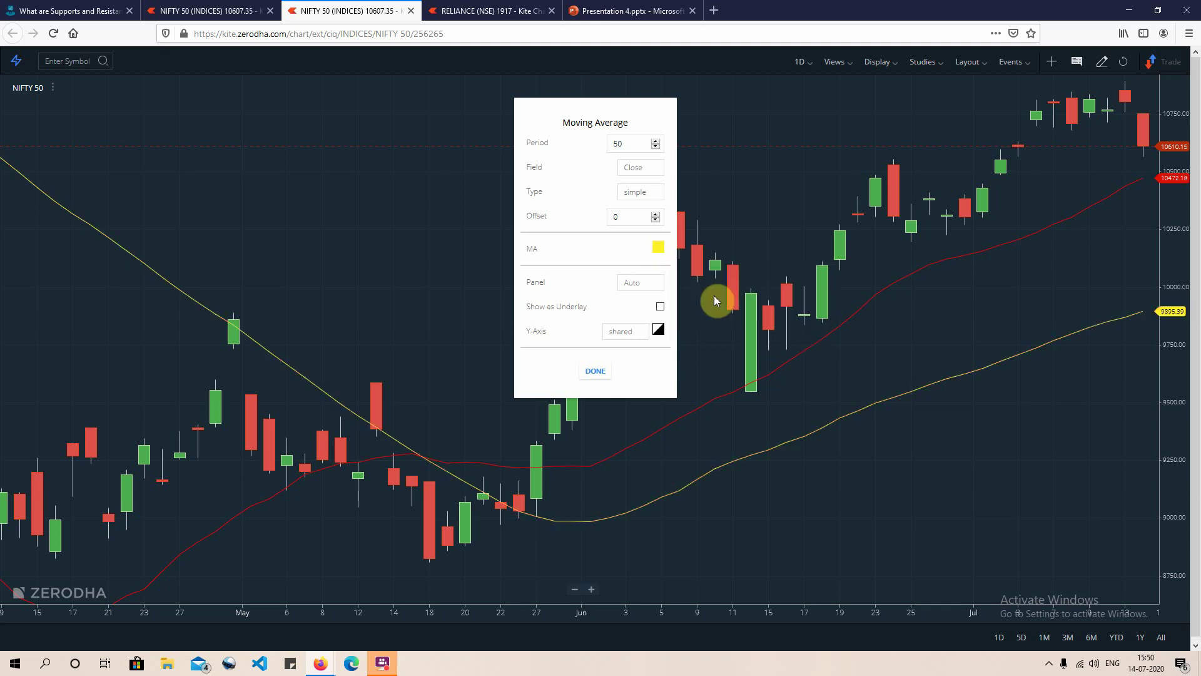
left_click(596, 375)
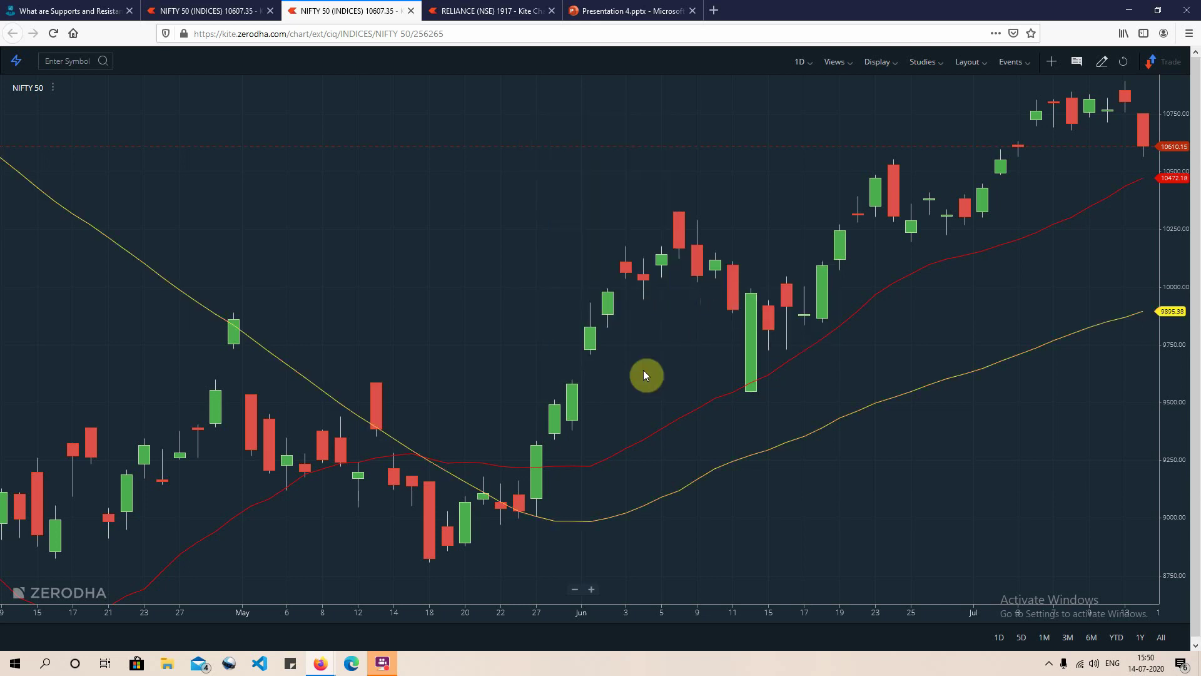
Zoom out and pan the NIFTY 50 chart to show Feb 2019 through mid-2020.
scroll(780, 349, "down", 10)
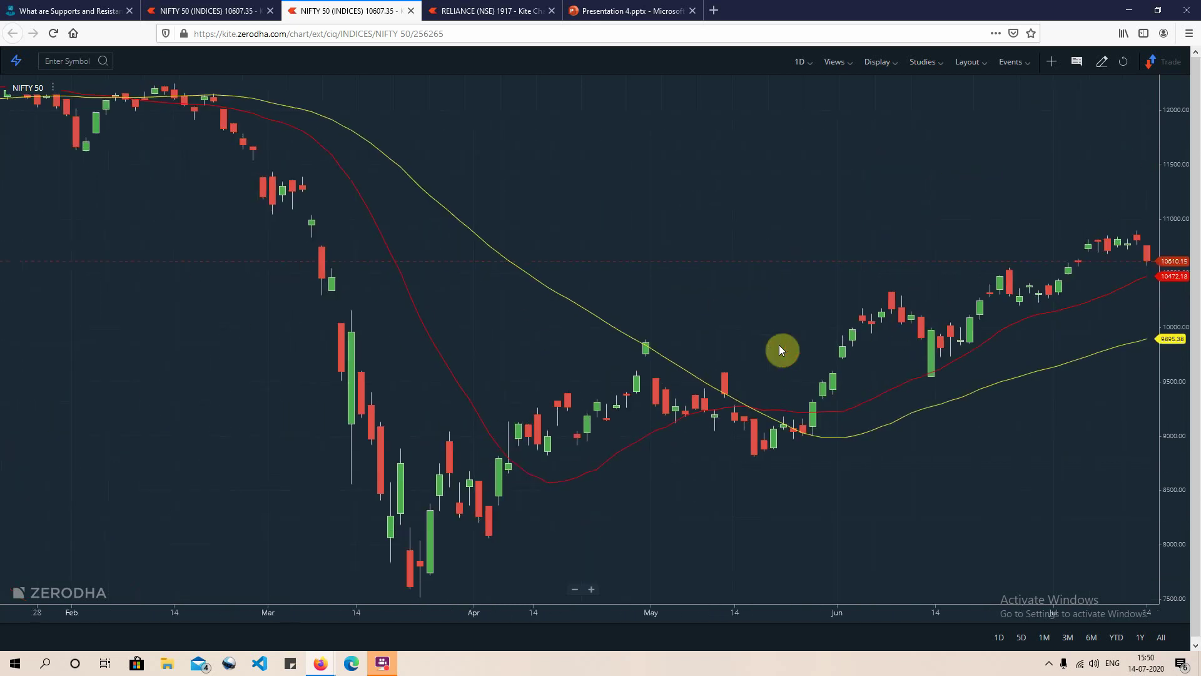
scroll(780, 349, "down", 3)
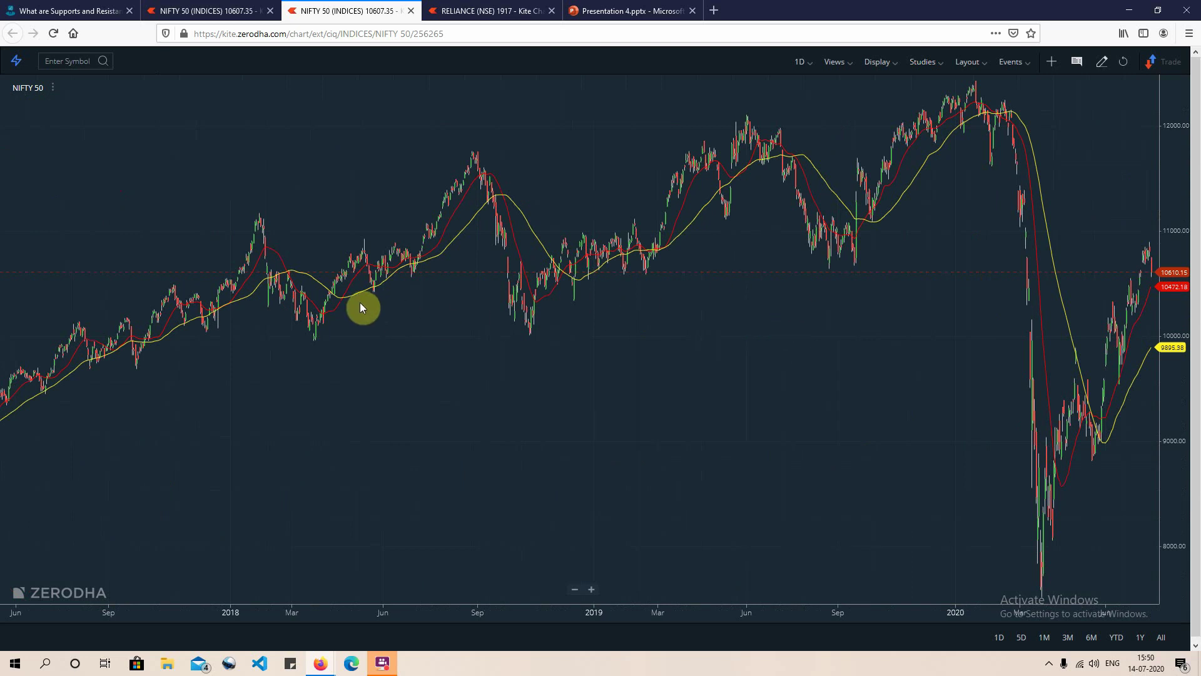
scroll(375, 306, "up", 3)
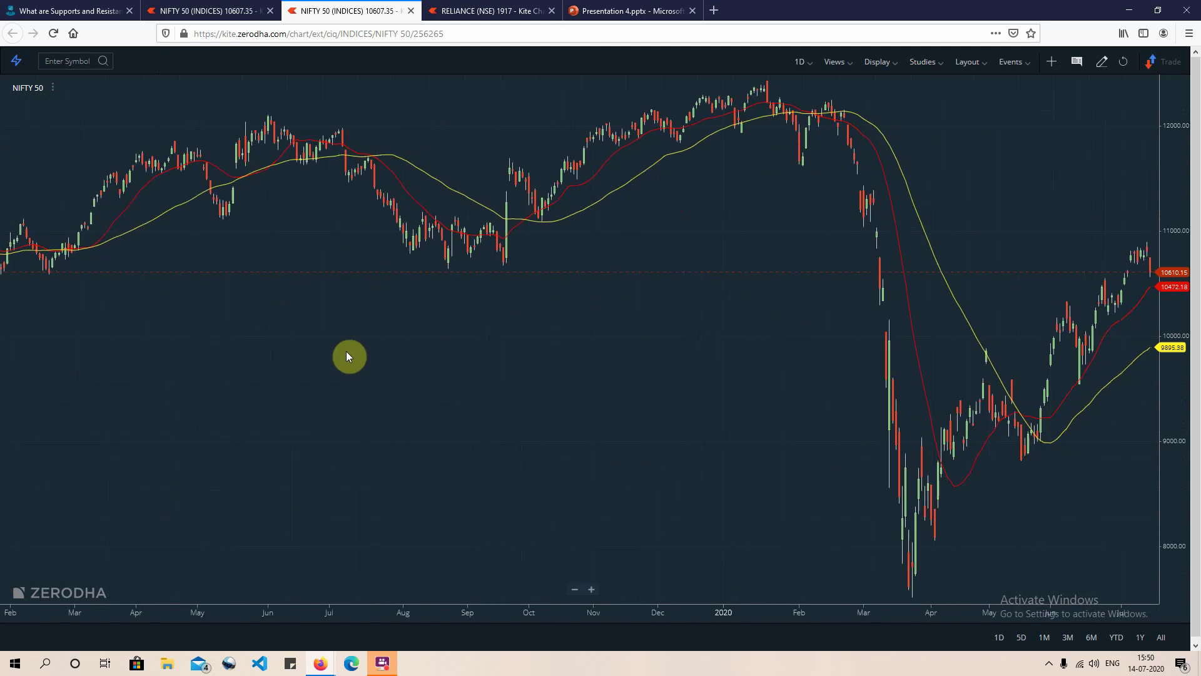
left_click_drag(349, 354, 909, 308)
left_click_drag(309, 468, 504, 357)
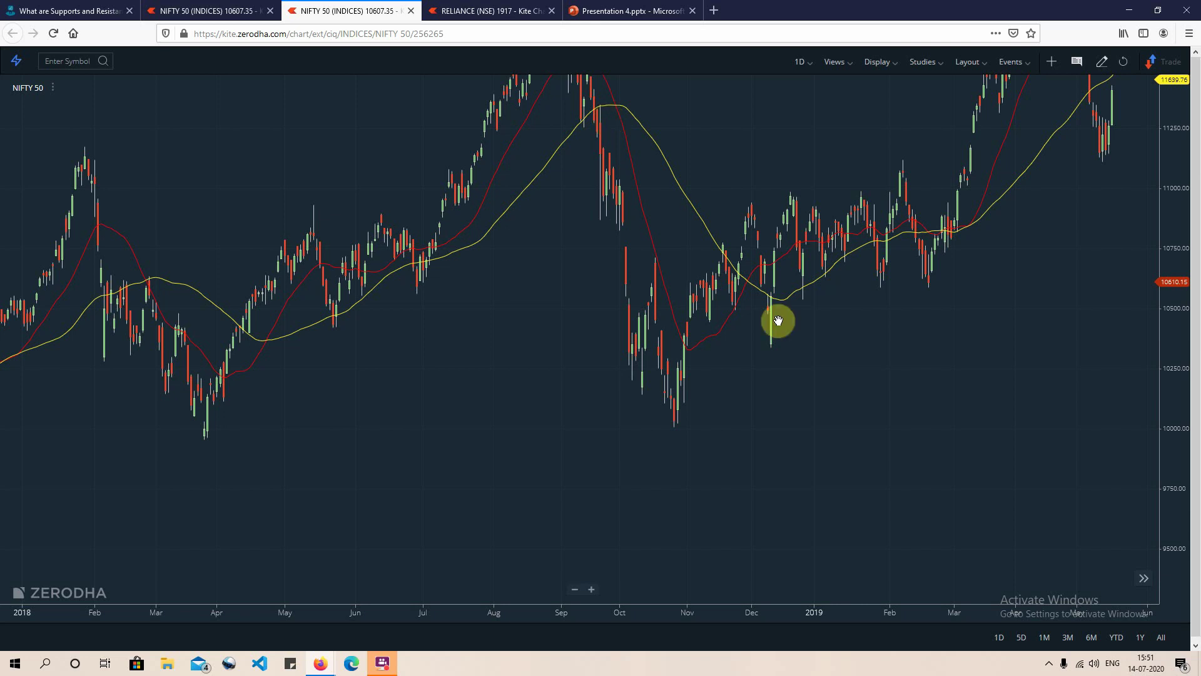
left_click_drag(775, 322, 489, 567)
left_click_drag(942, 525, 287, 444)
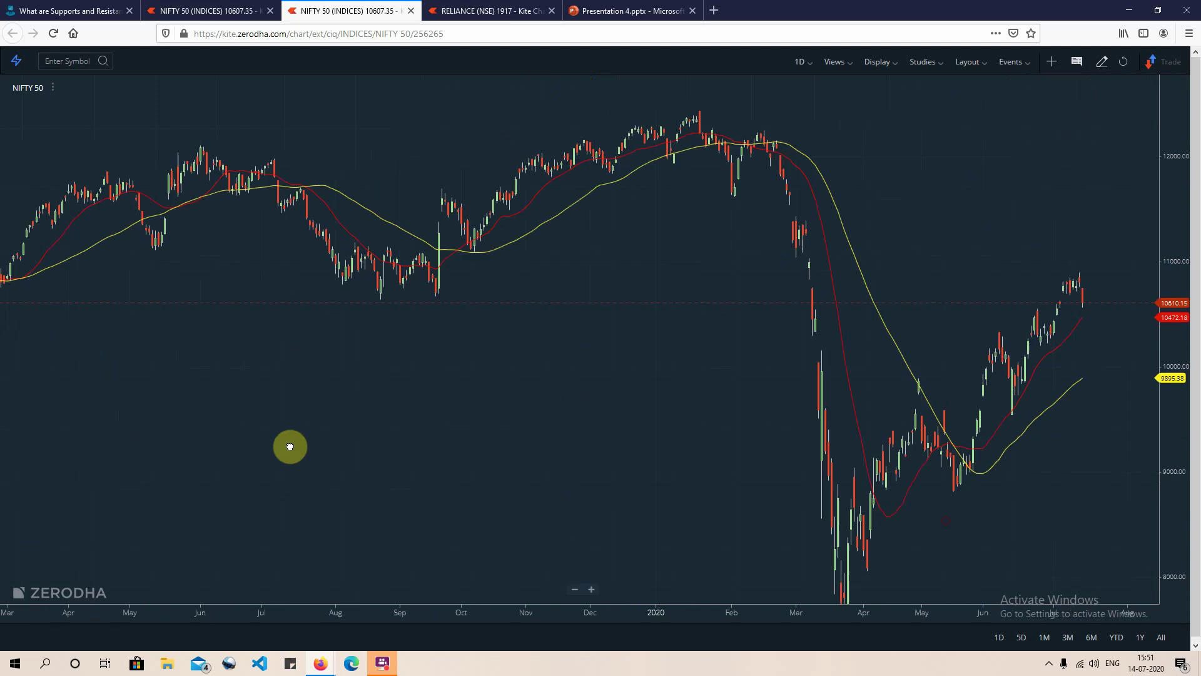
left_click_drag(364, 421, 613, 421)
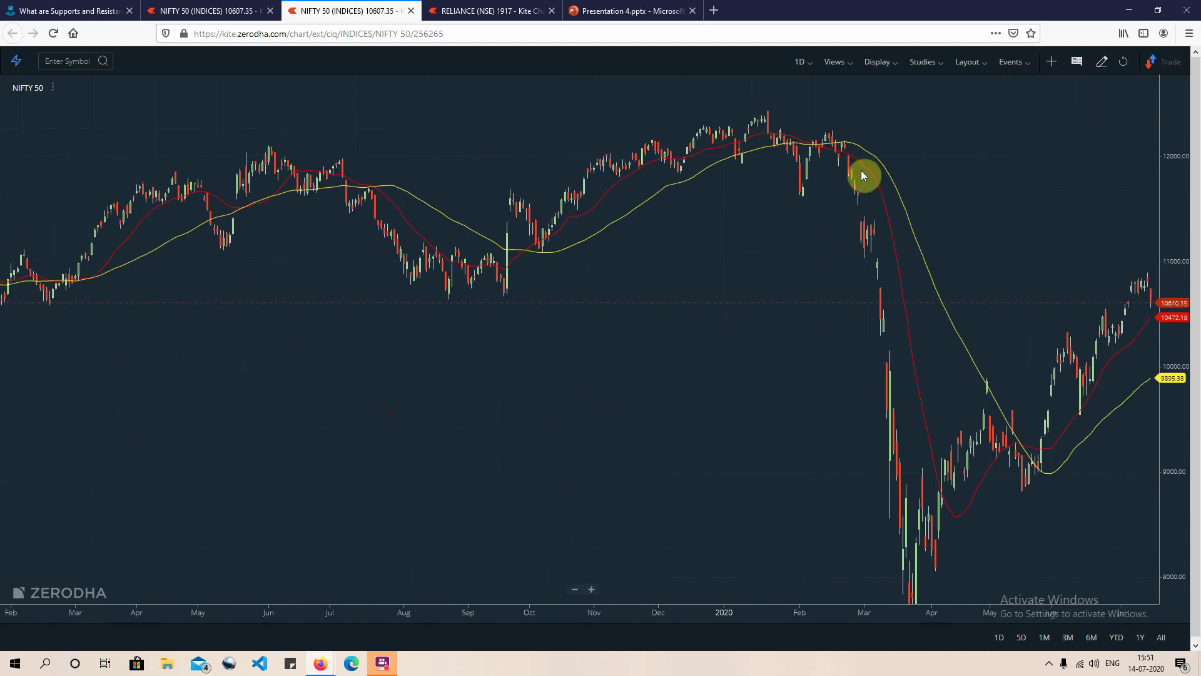
Remove the 20-period average and add a red 50-period exponential moving average.
left_click(918, 62)
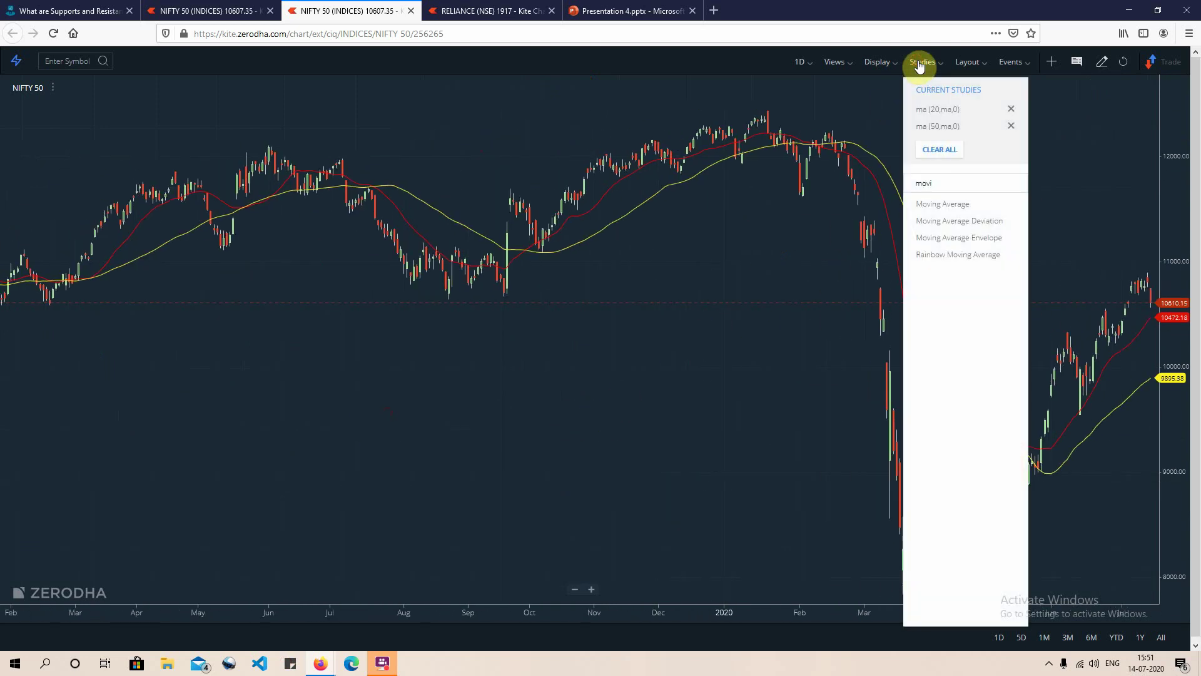
left_click(1012, 109)
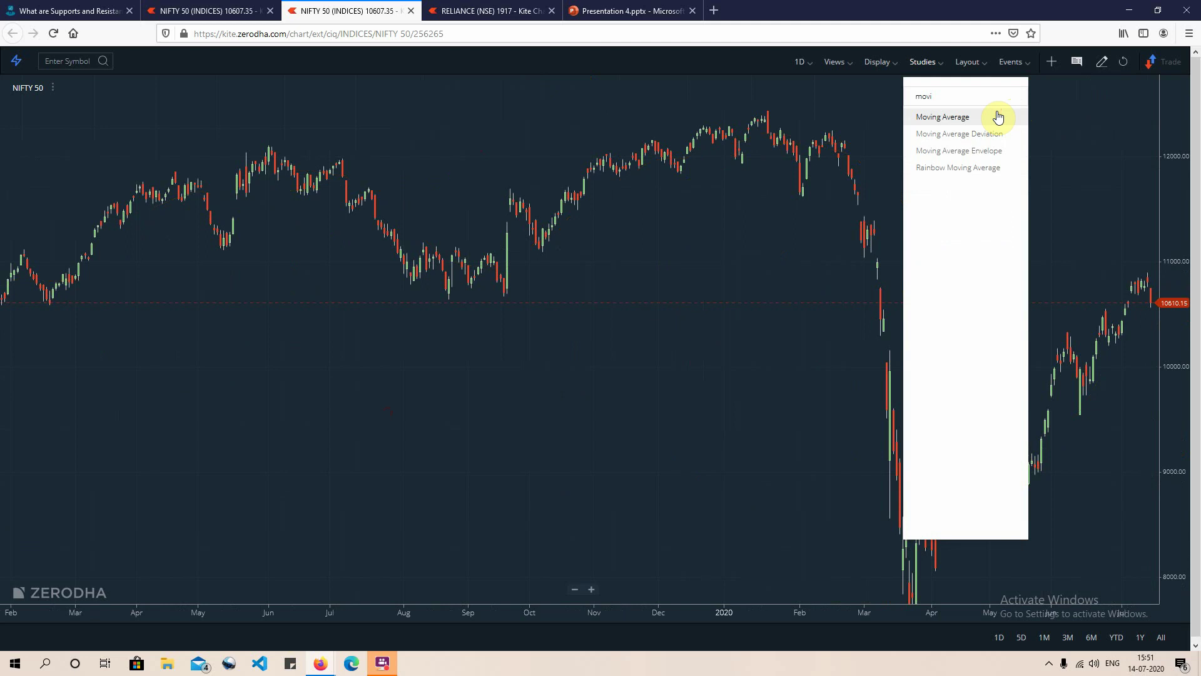
left_click(994, 115)
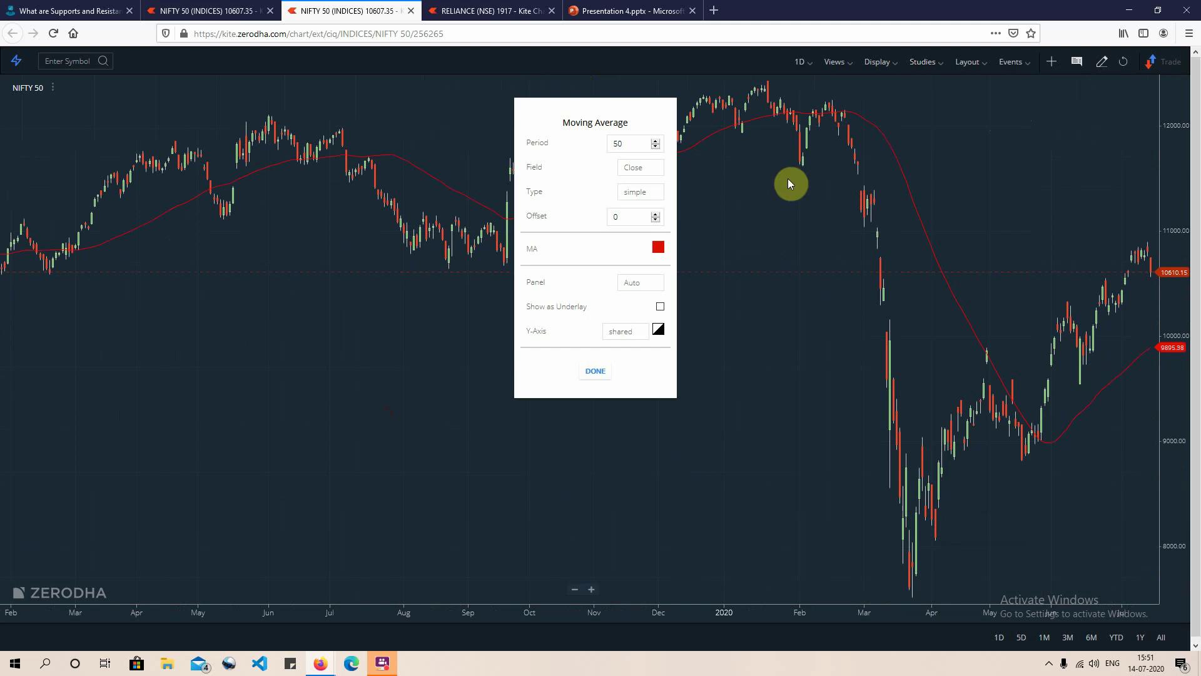
left_click(646, 194)
left_click(655, 226)
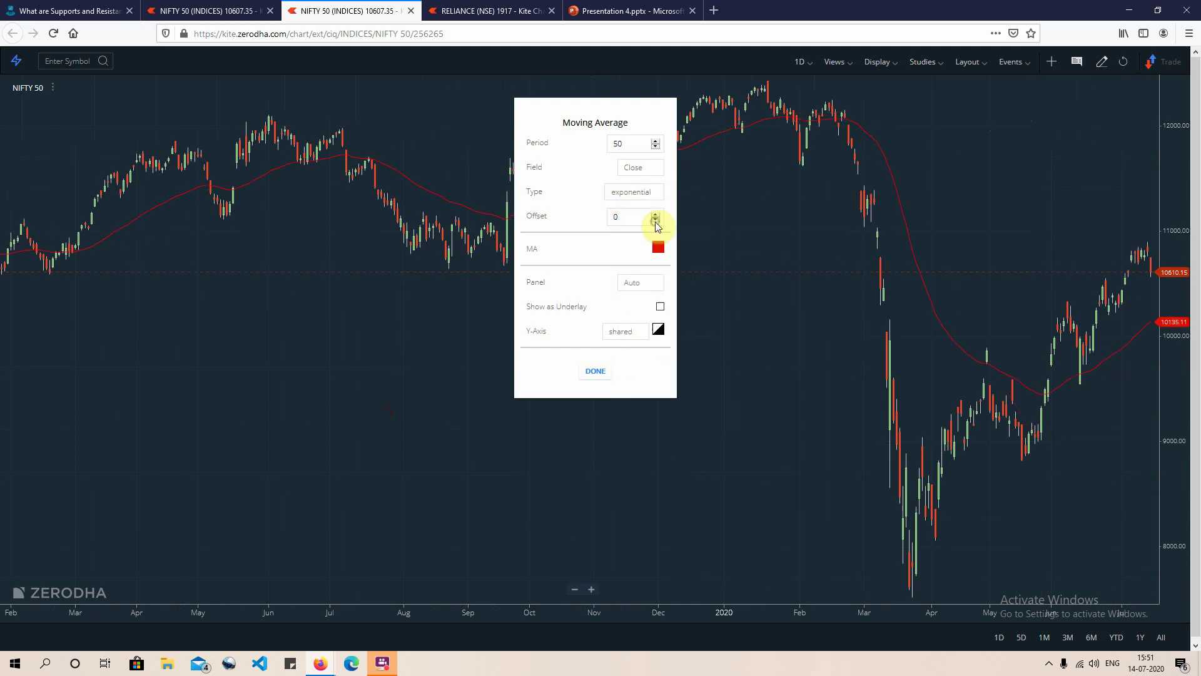
left_click(596, 376)
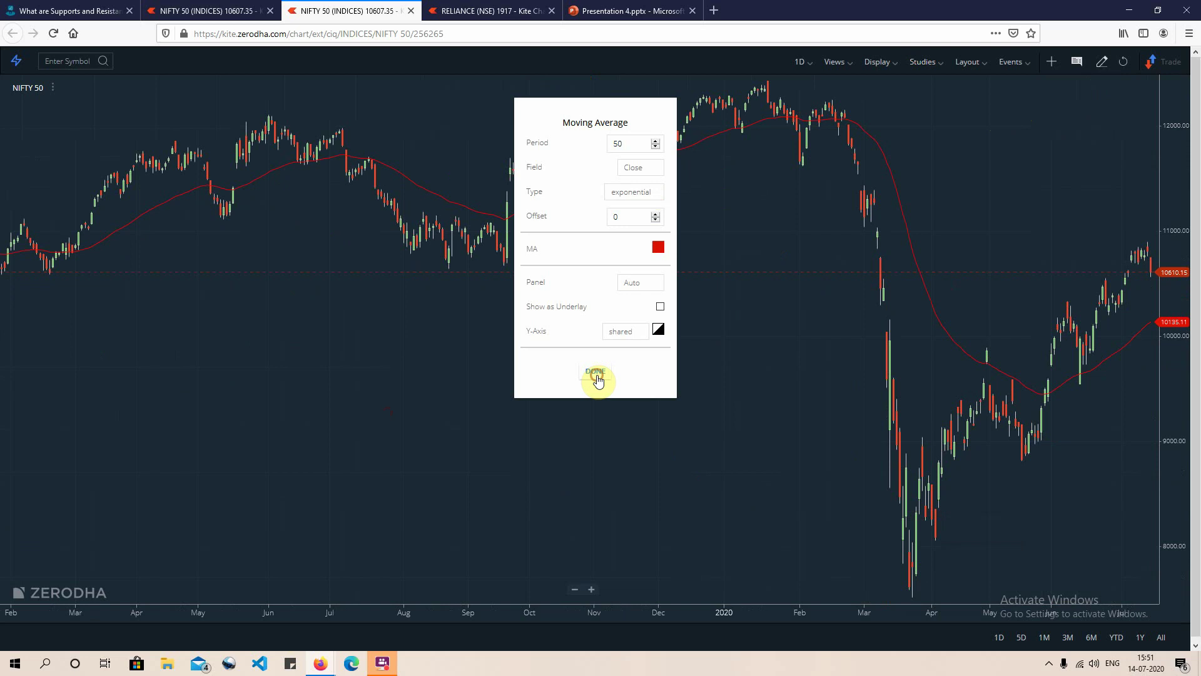
Add a yellow 20-period exponential moving average to the chart.
left_click(925, 62)
left_click(951, 87)
double_click(636, 140)
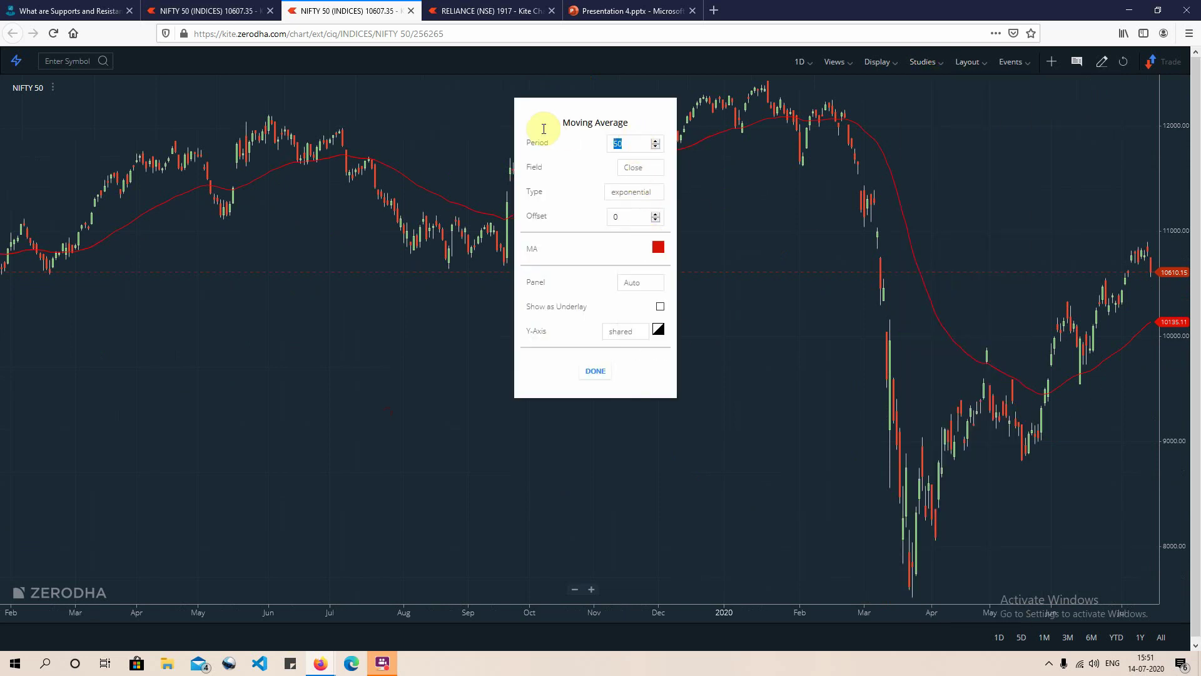
type("20")
left_click(659, 248)
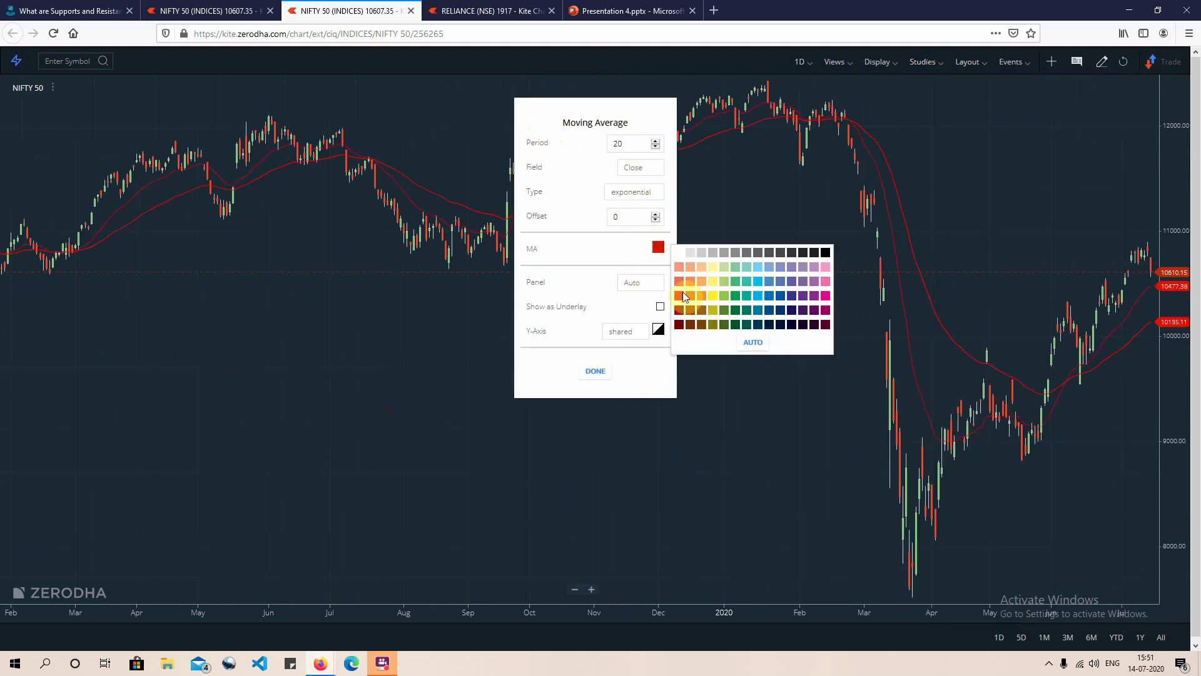
left_click(715, 296)
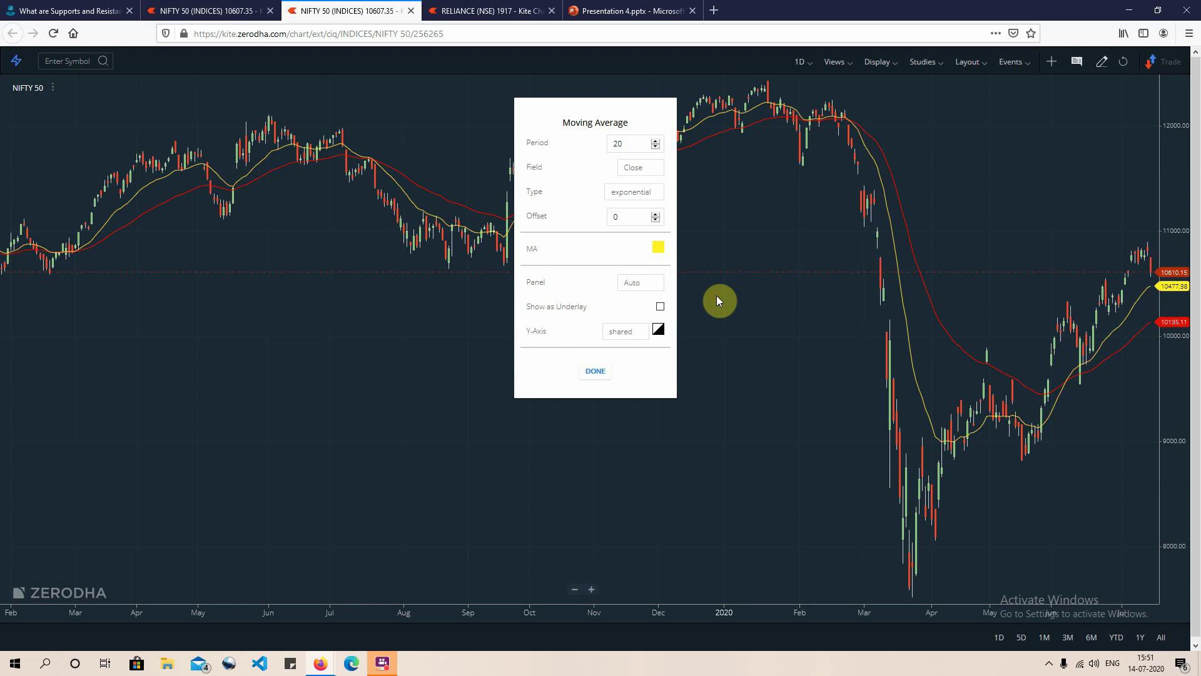
left_click(596, 372)
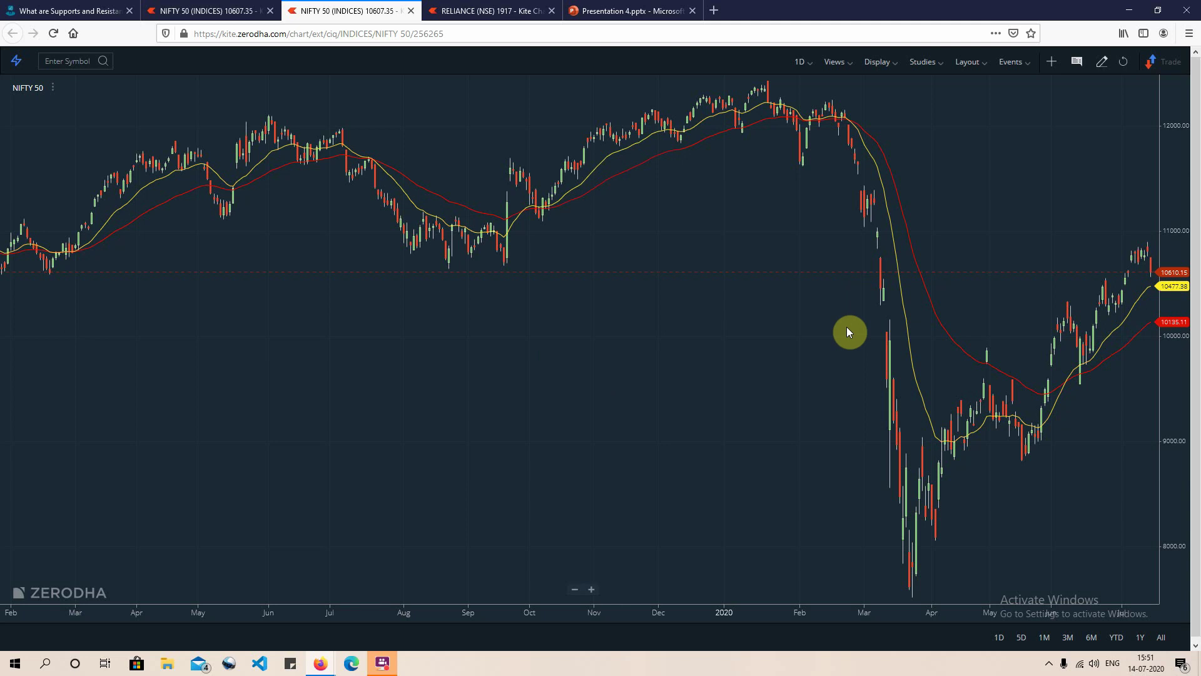
scroll(1109, 307, "up", 5)
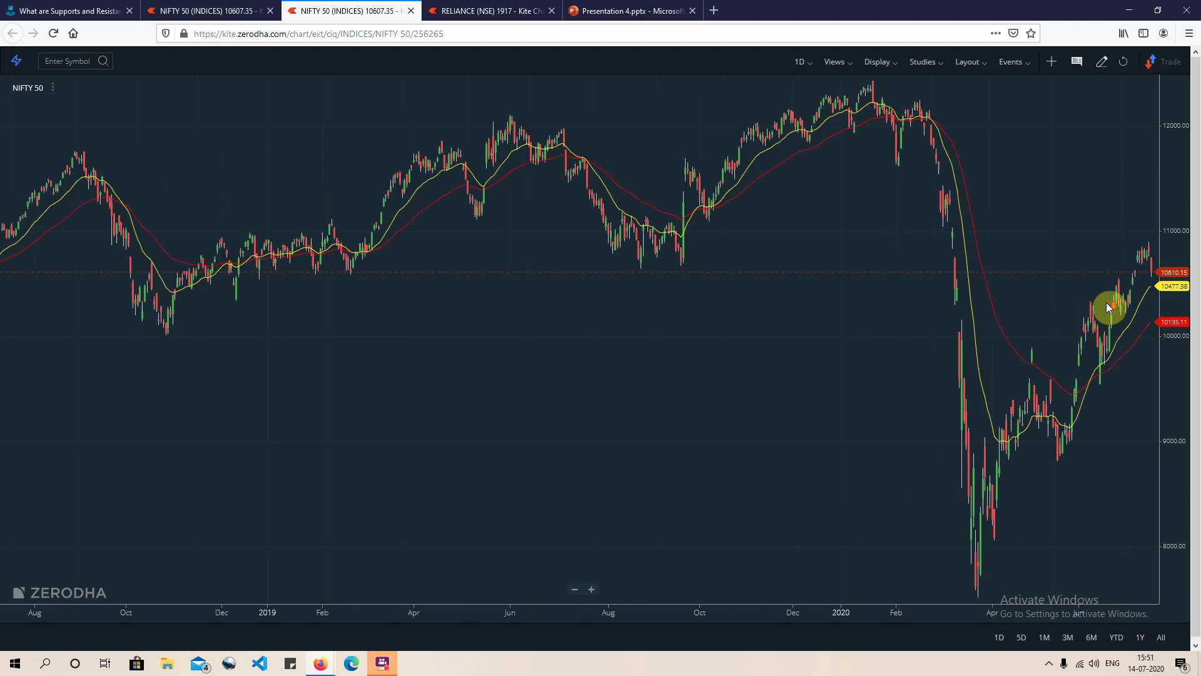
scroll(1109, 307, "up", 3)
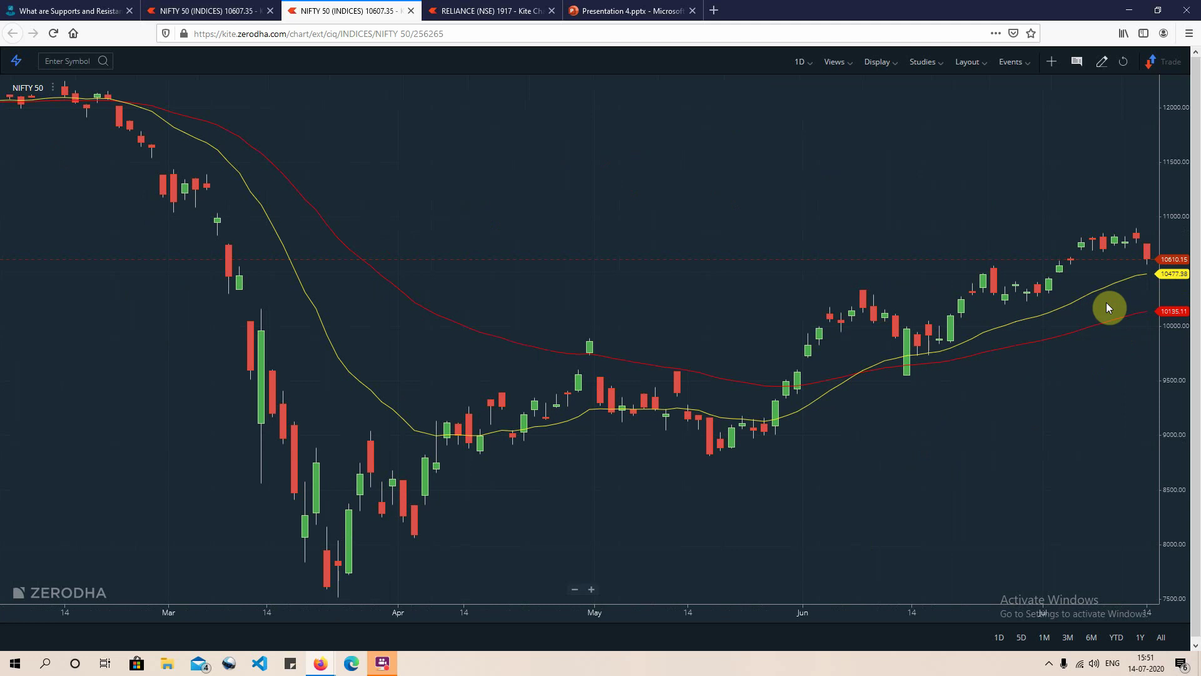
scroll(1069, 311, "down", 5)
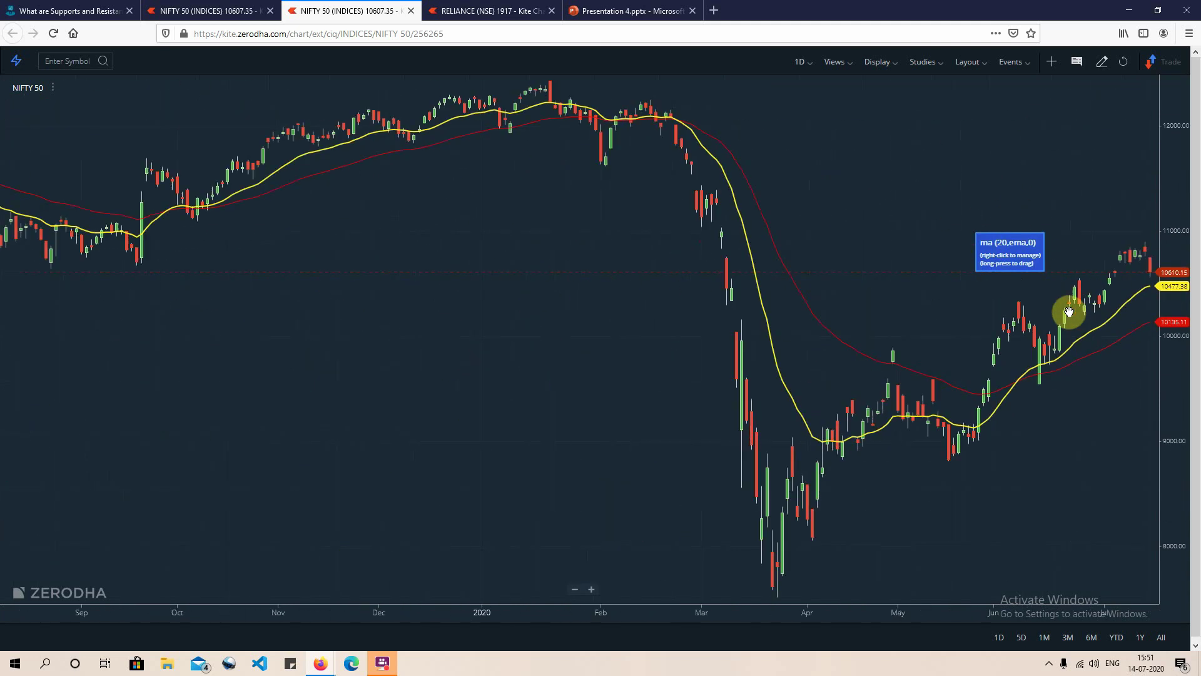
scroll(1069, 312, "down", 2)
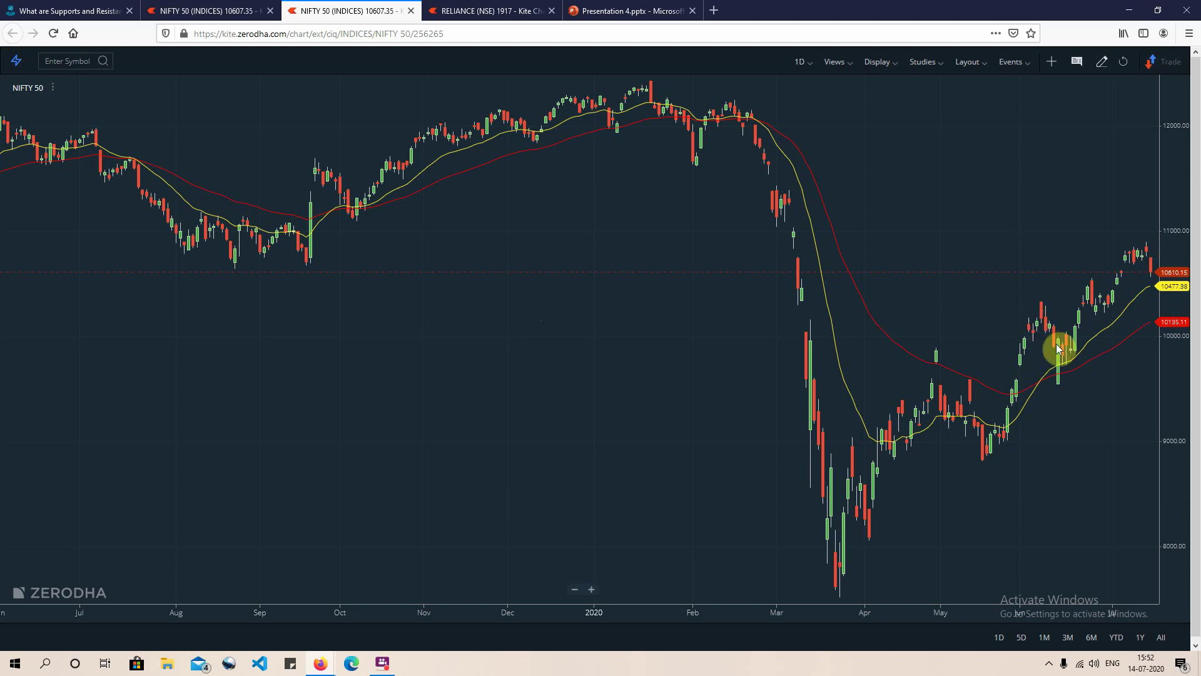
Delete the yellow 20-period and red 50-period exponential average studies from the chart.
right_click(1078, 350)
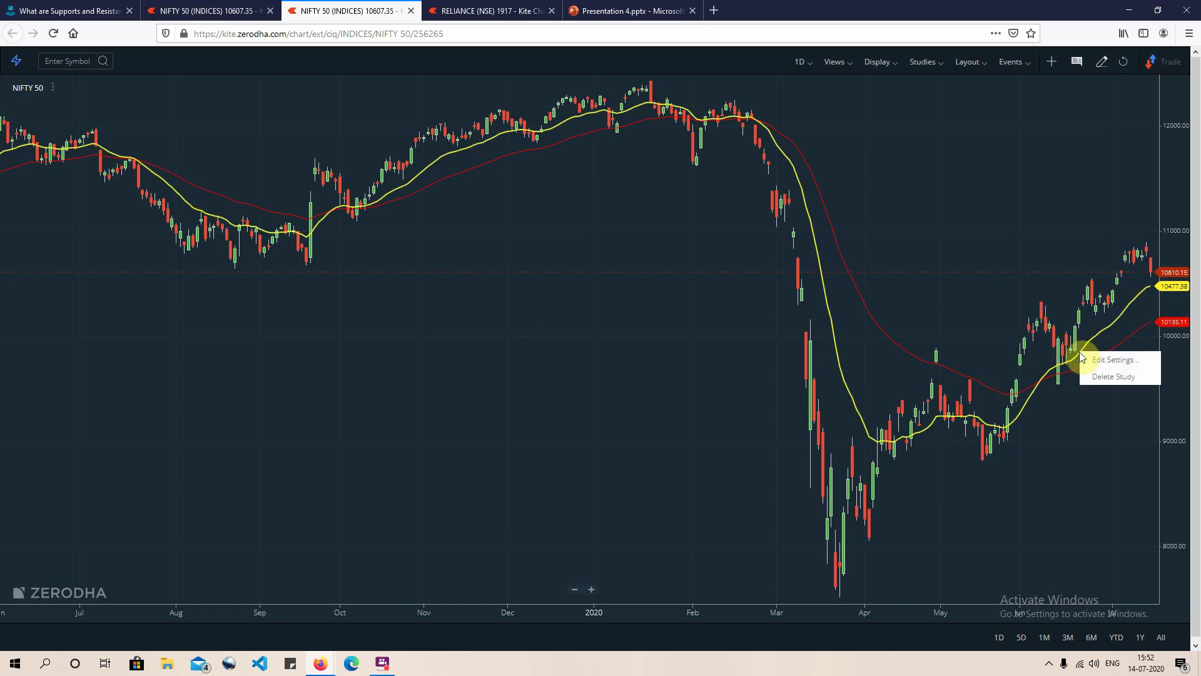
left_click(1095, 377)
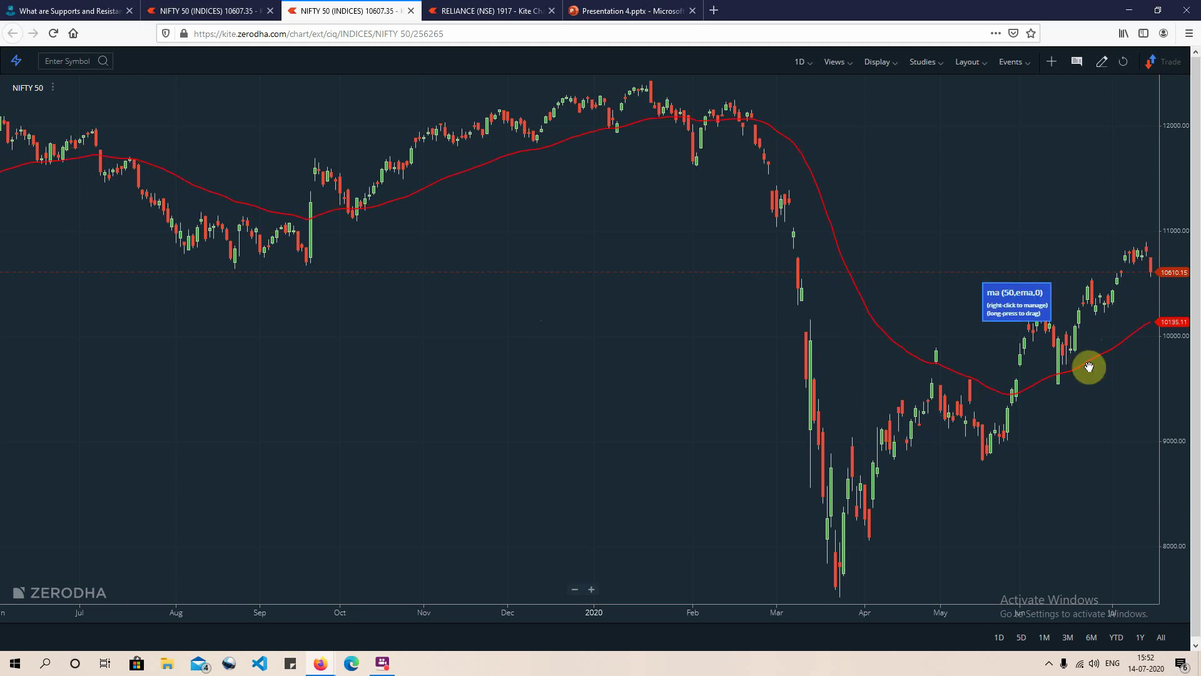
right_click(1086, 367)
left_click(1104, 393)
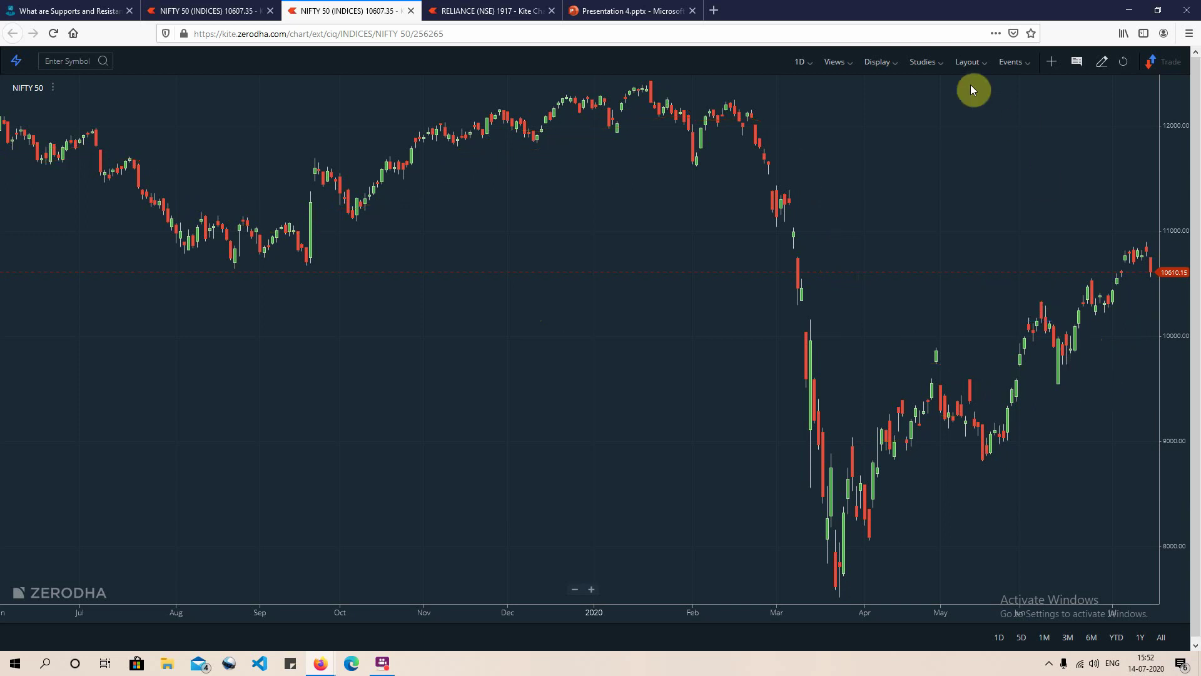
Add a red 50-period simple moving average.
left_click(927, 62)
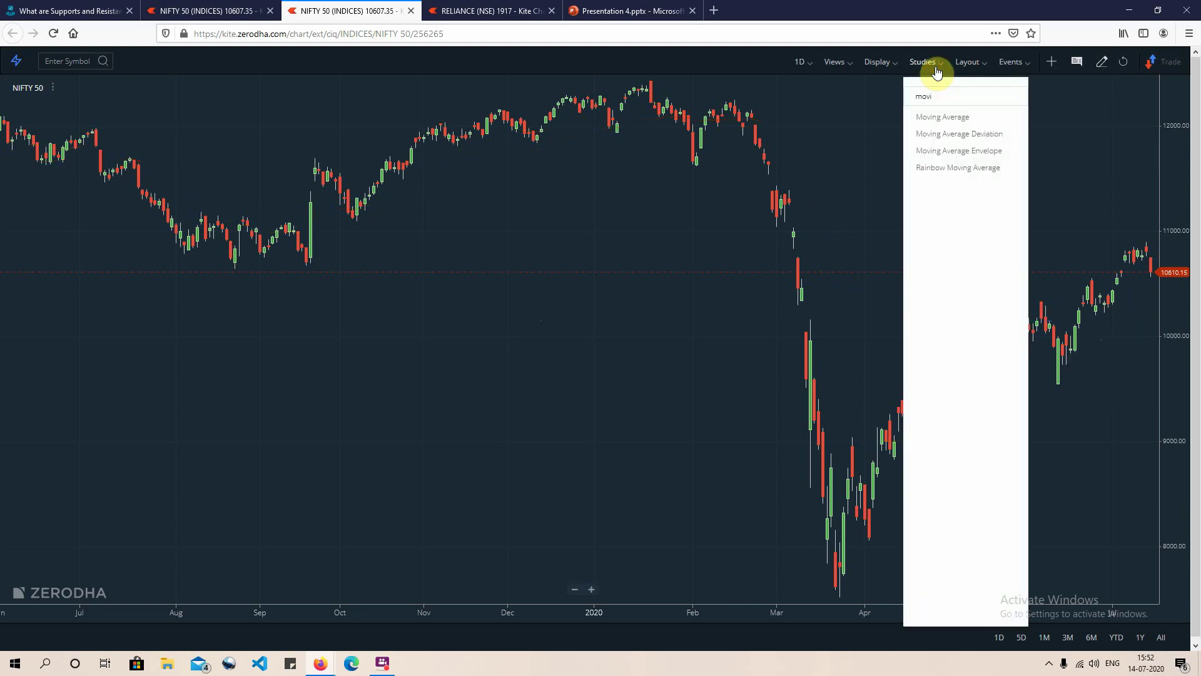
left_click(943, 117)
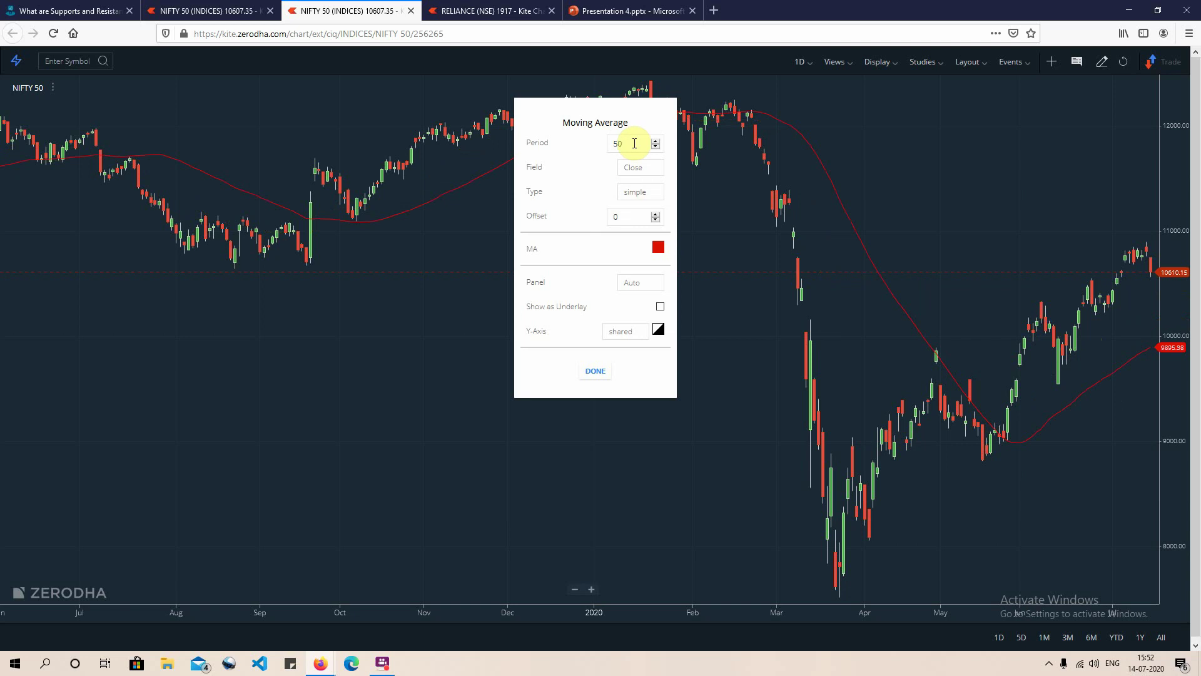
left_click(596, 374)
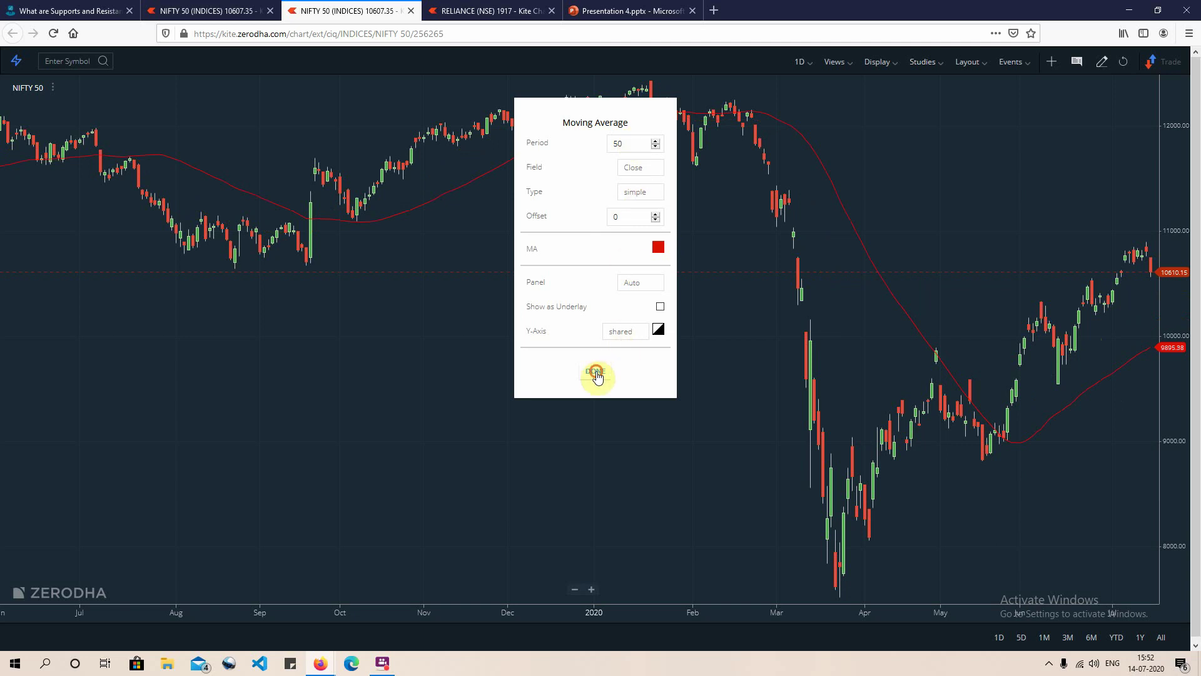
Add a yellow 50-period exponential moving average and shift the chart to earlier months.
left_click(927, 62)
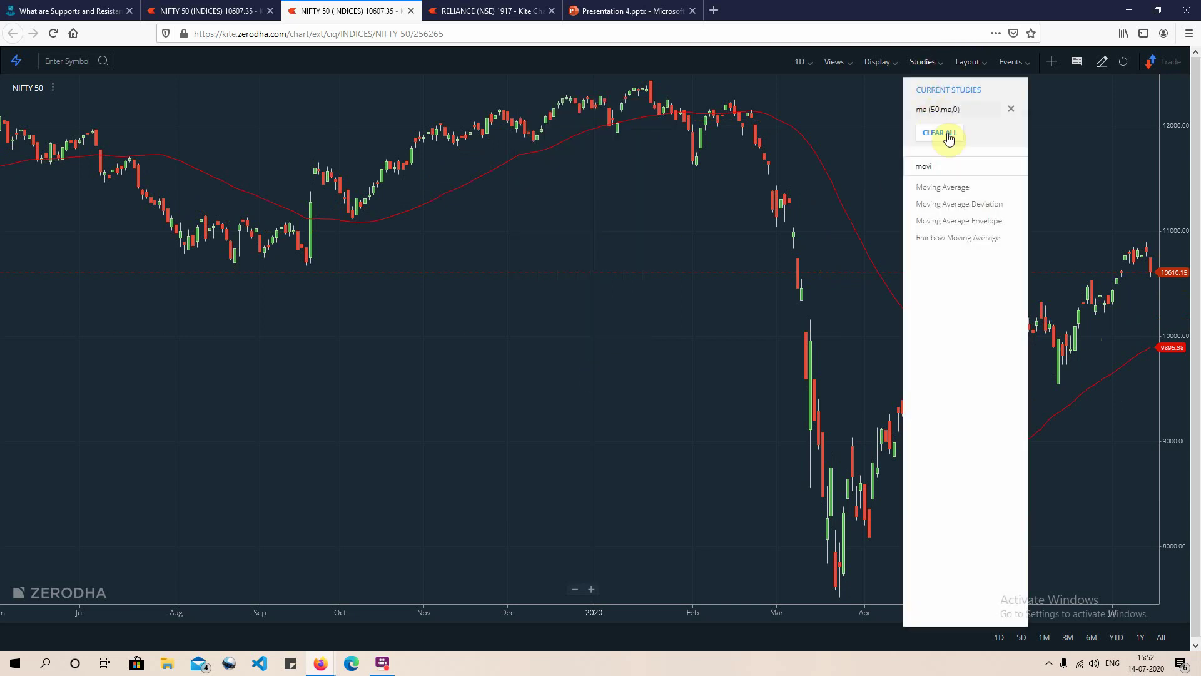
left_click(962, 186)
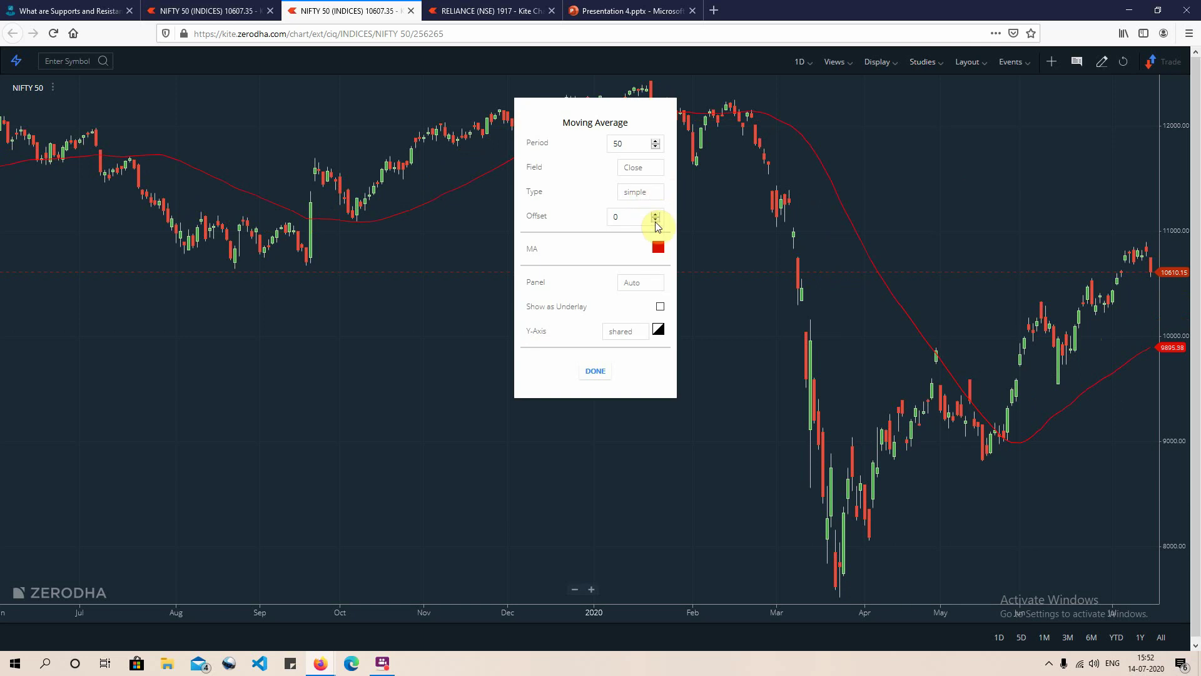
left_click(657, 247)
left_click(708, 301)
left_click(656, 192)
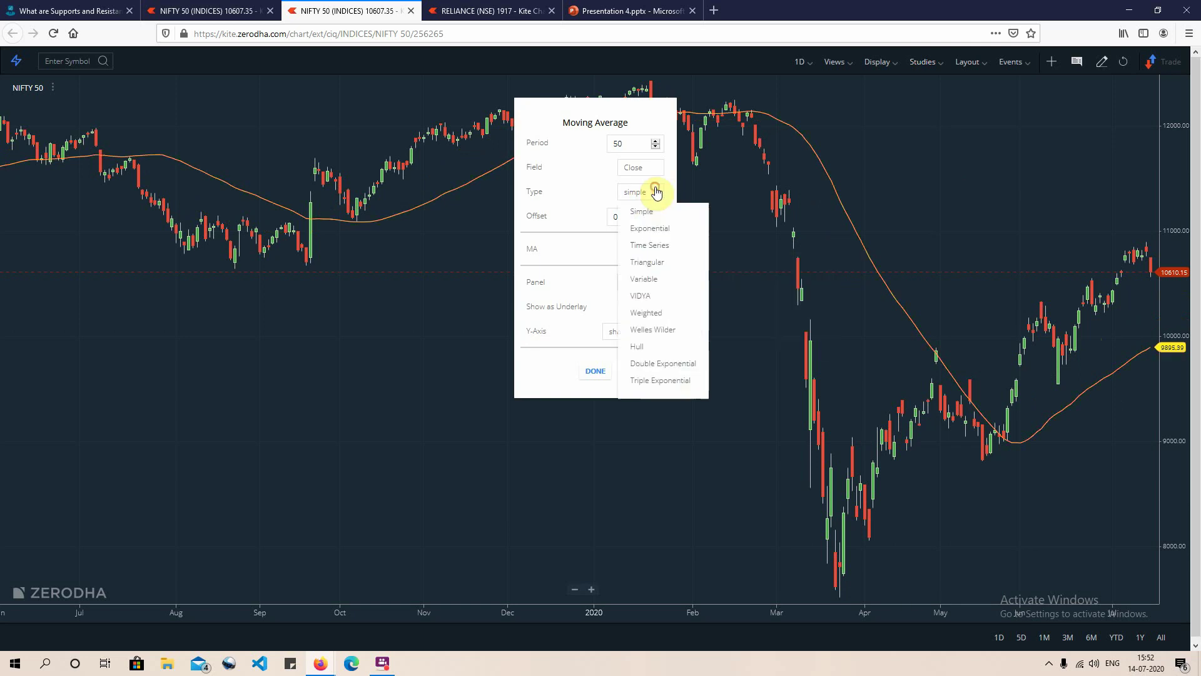
left_click(651, 229)
left_click(597, 373)
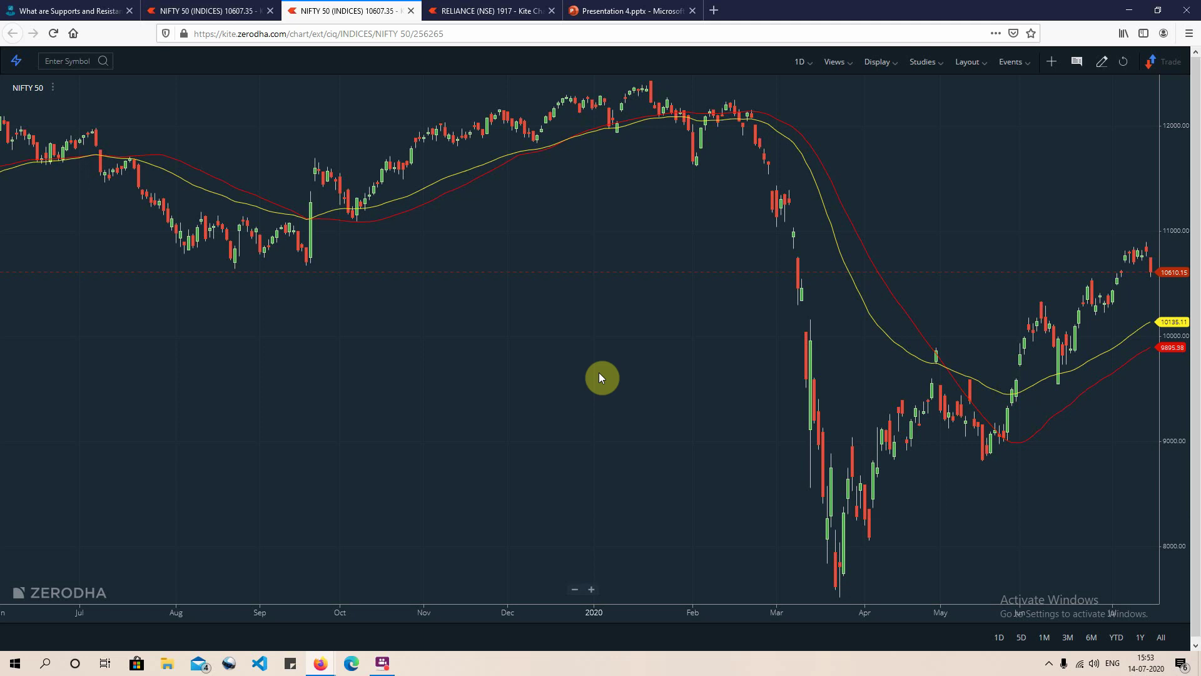
left_click_drag(148, 219, 234, 230)
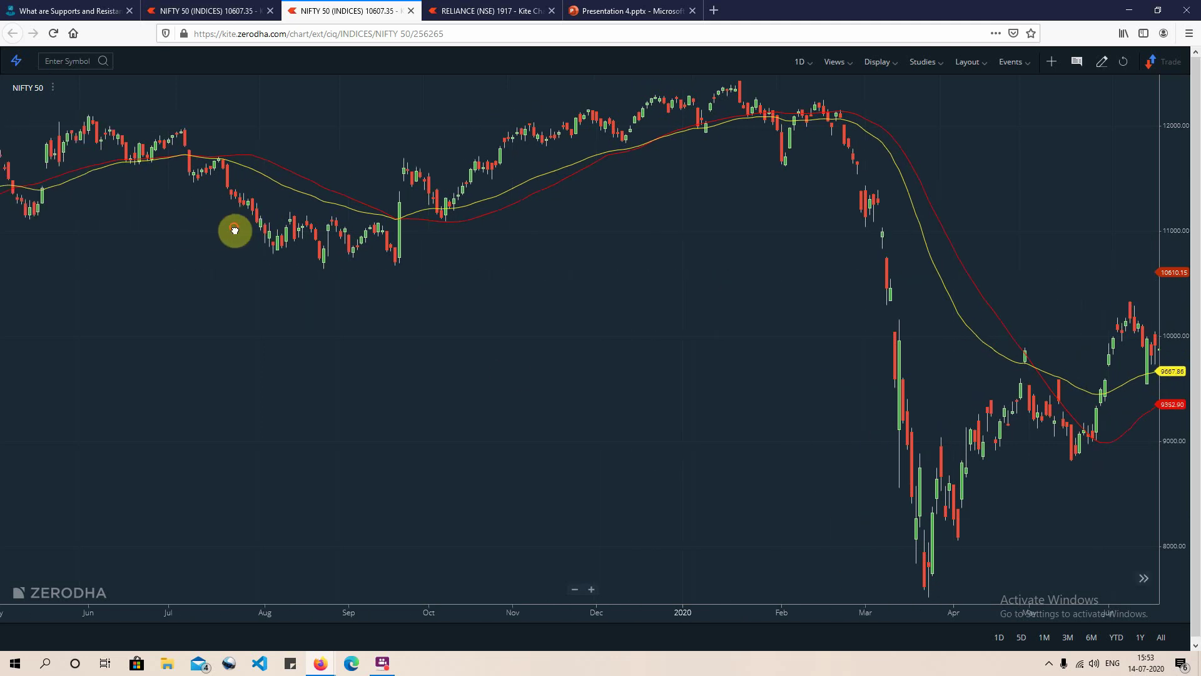